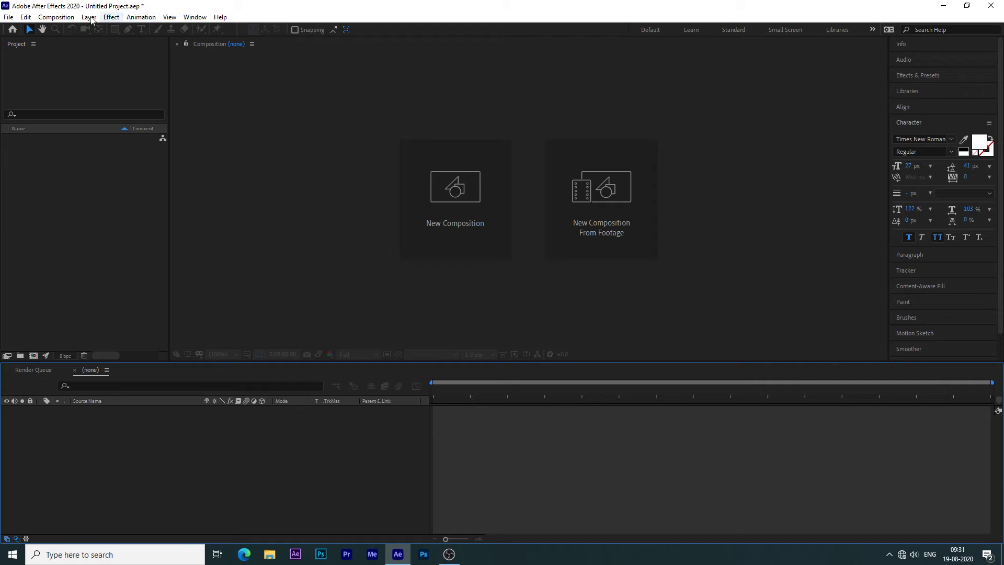
Step: Create a 1920×1080, 29.97 fps Comp 1, nest it into a new Comp 2, and reopen Comp 1
click(56, 17)
click(58, 24)
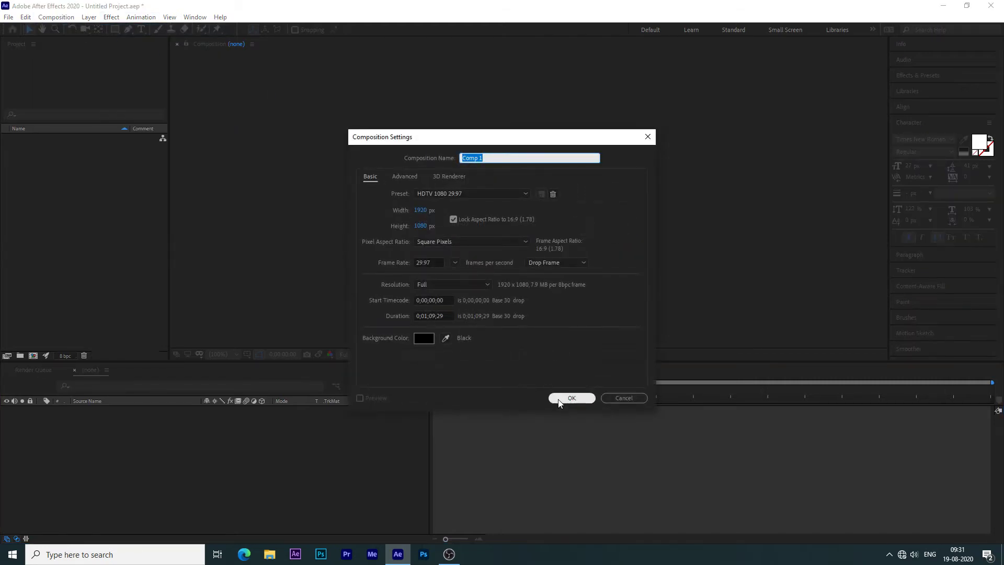
click(562, 398)
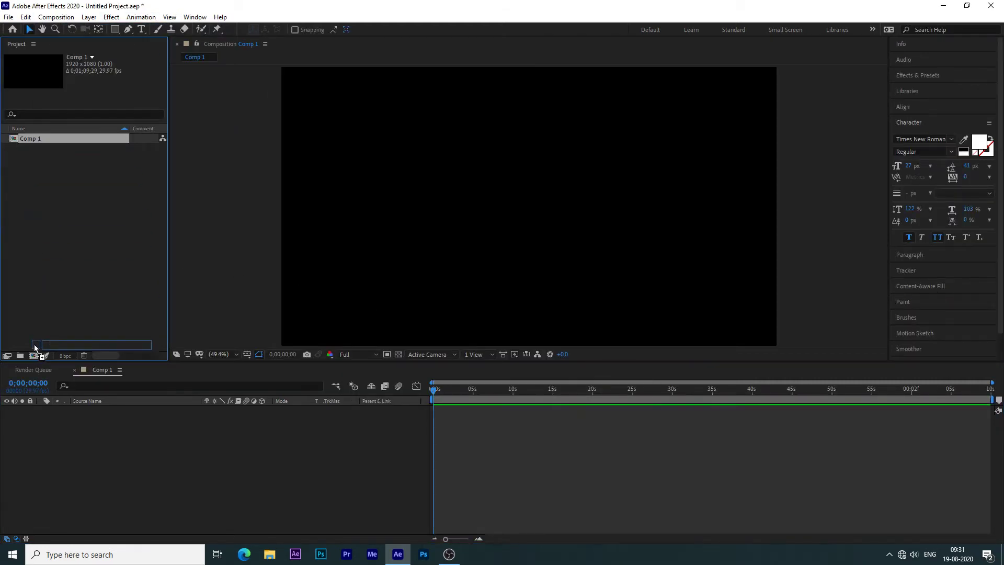
drag(12, 139, 33, 355)
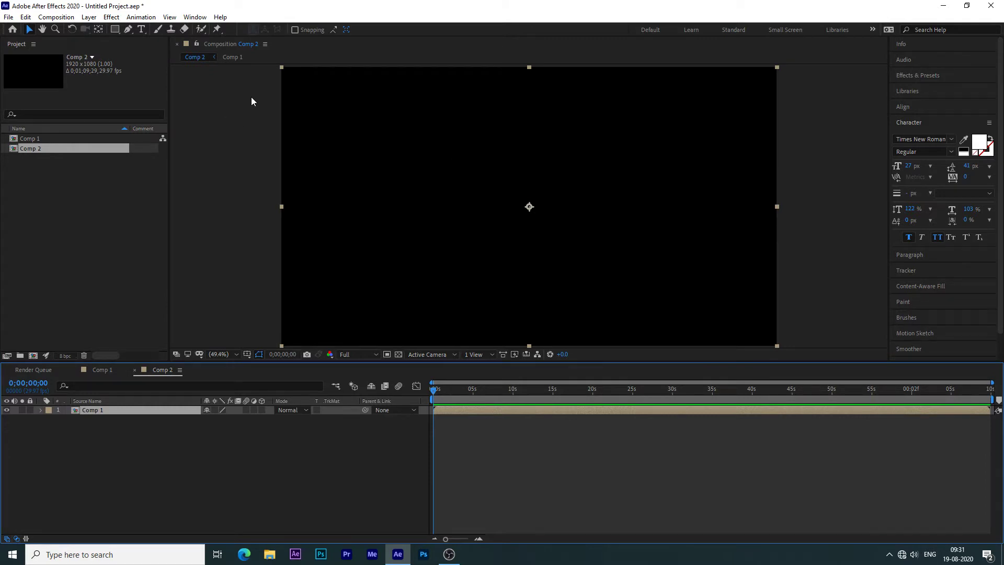
click(232, 57)
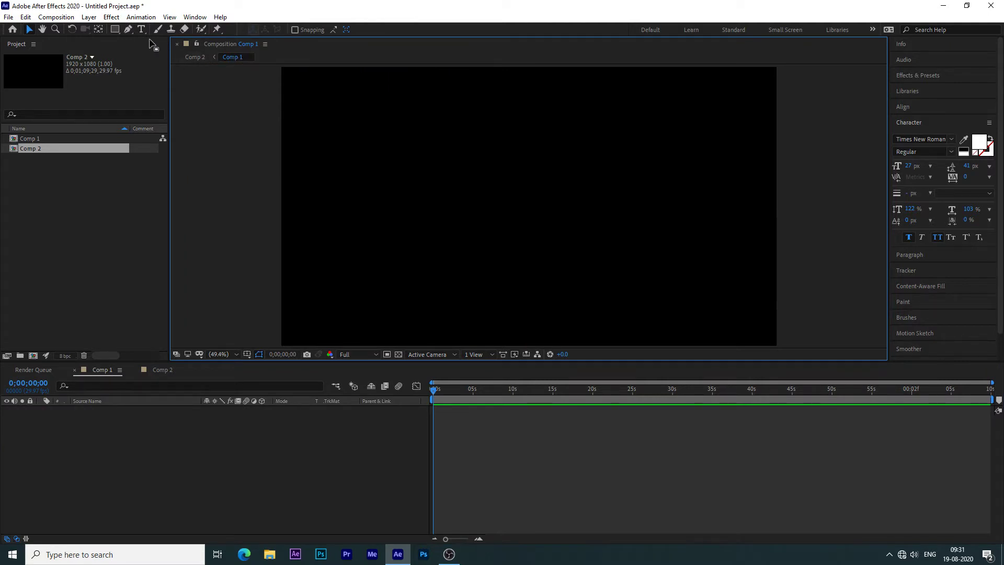
Step: Draw a hollow orange rectangle across the frame centre and give it a 26 px stroke
click(117, 30)
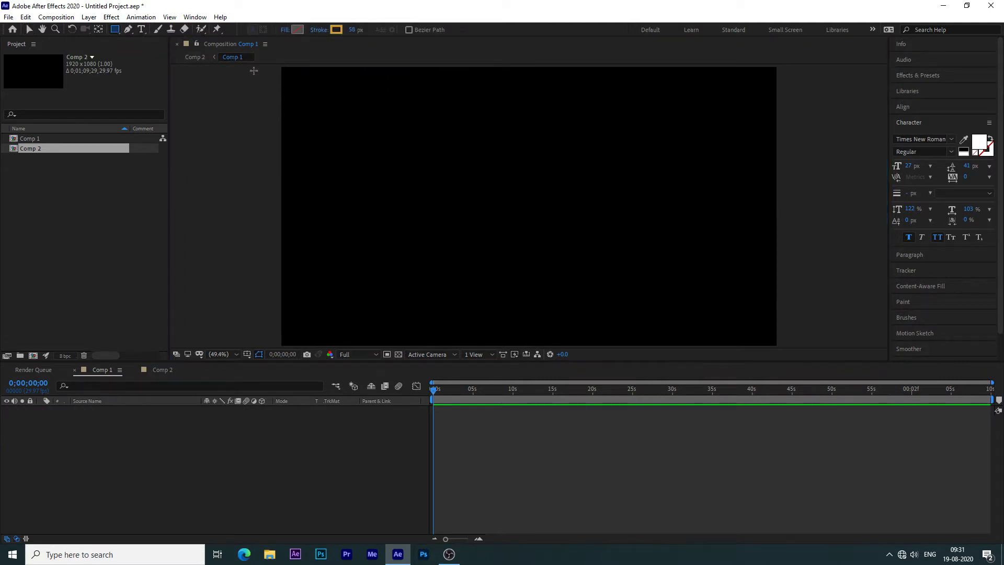
drag(398, 130, 693, 280)
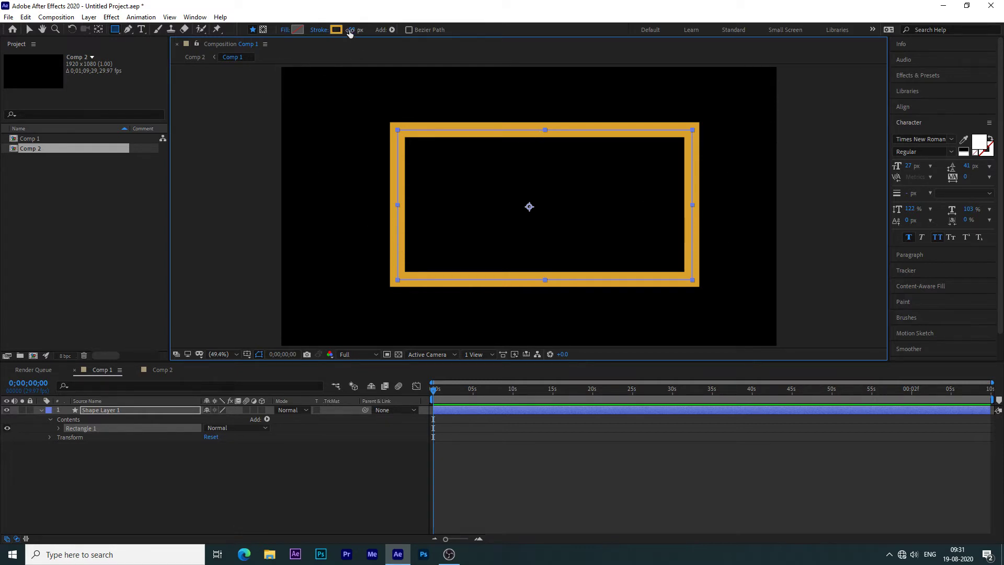
mouse_move(351, 29)
mouse_down()
mouse_move(366, 31)
mouse_move(347, 39)
mouse_up()
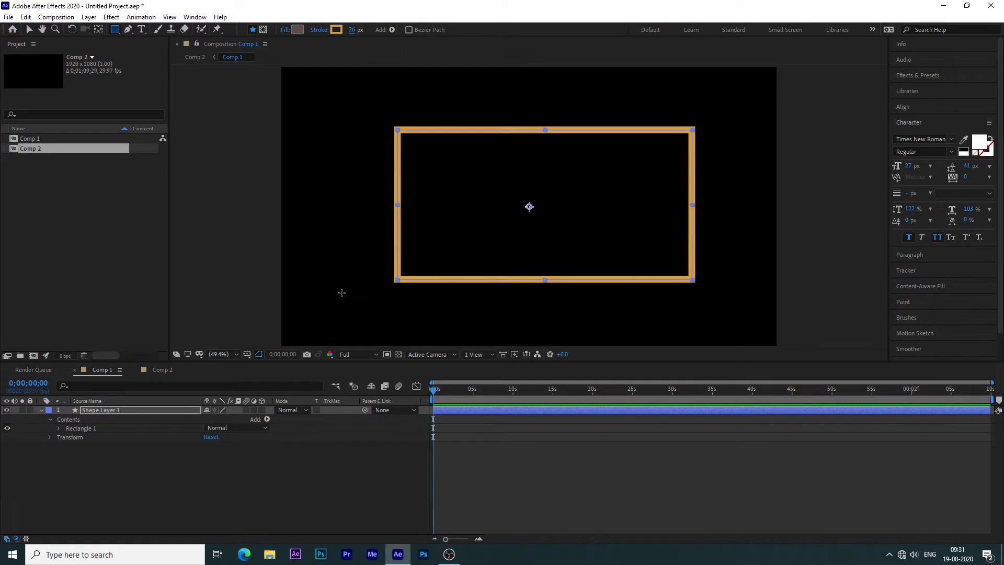
Step: Inspect Shape Layer 1's Contents and Rectangle 1 properties, then select the layer
click(50, 420)
click(50, 421)
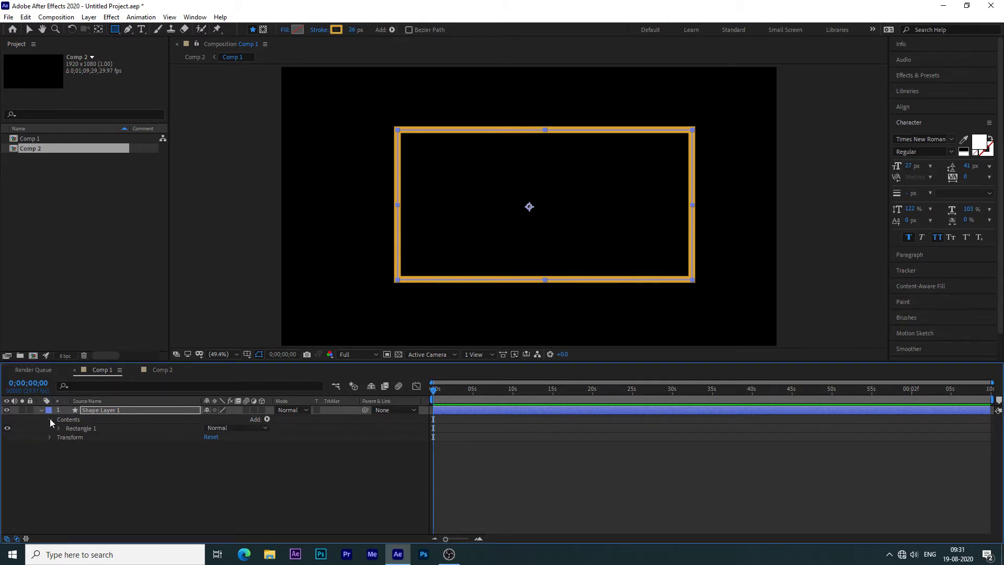
click(59, 428)
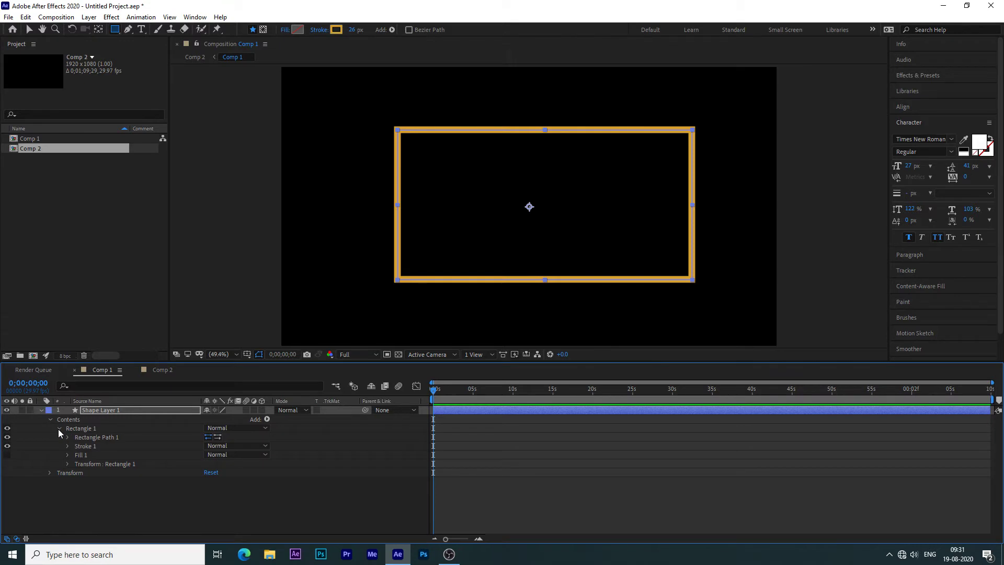
click(58, 429)
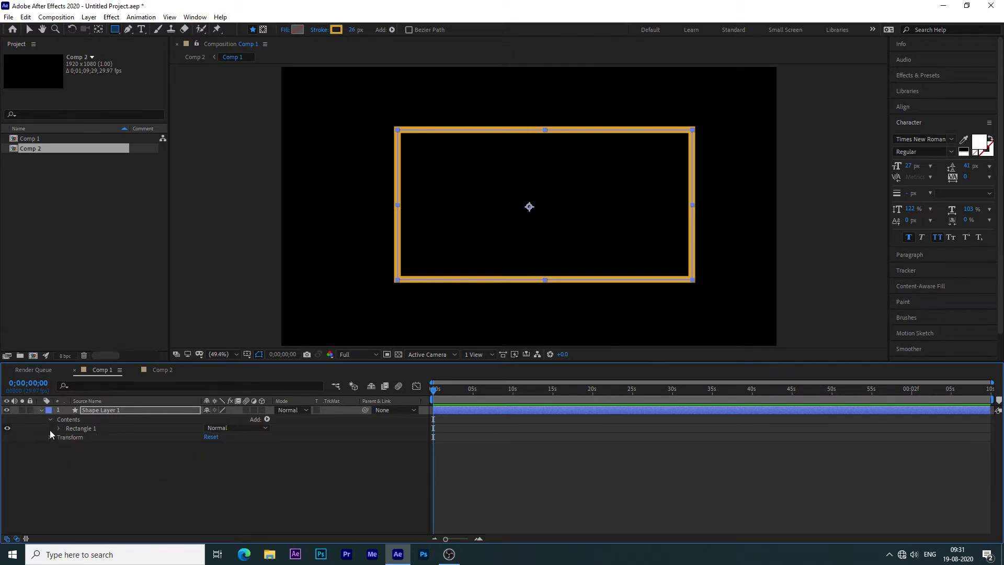
click(49, 436)
click(50, 436)
click(115, 410)
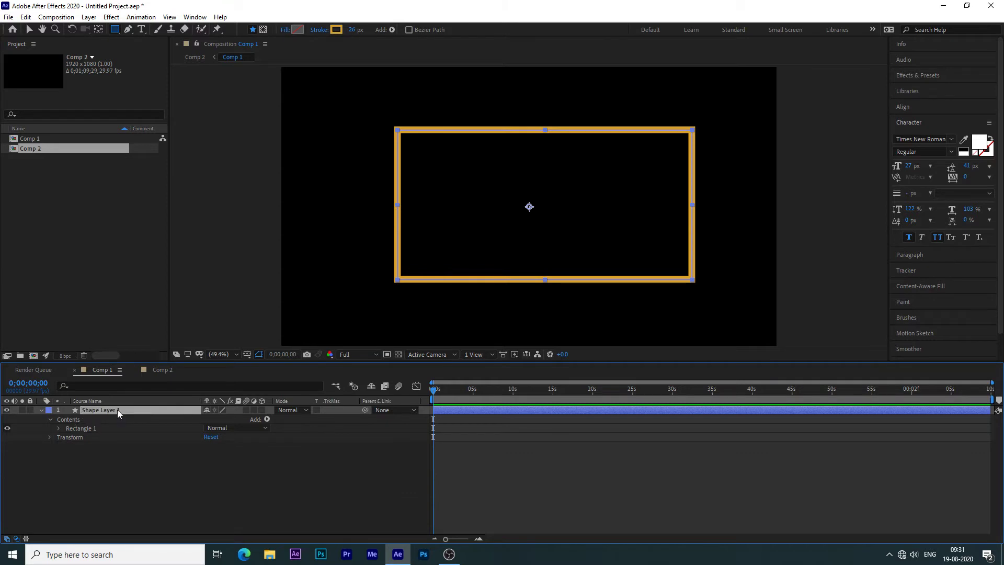
Step: Add a Trim Paths operator to Shape Layer 1 and expand Trim Paths 1
click(265, 427)
click(296, 427)
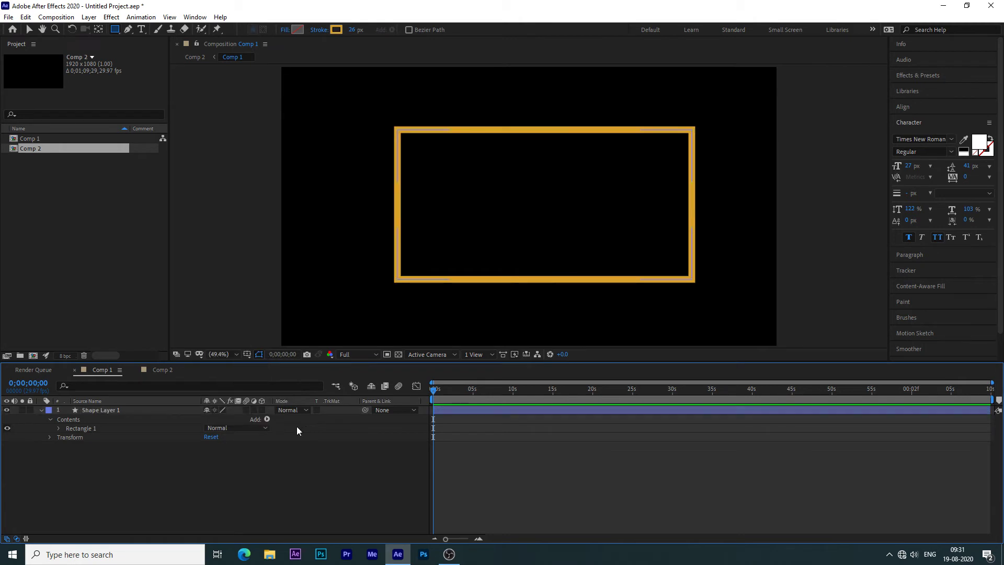
click(267, 420)
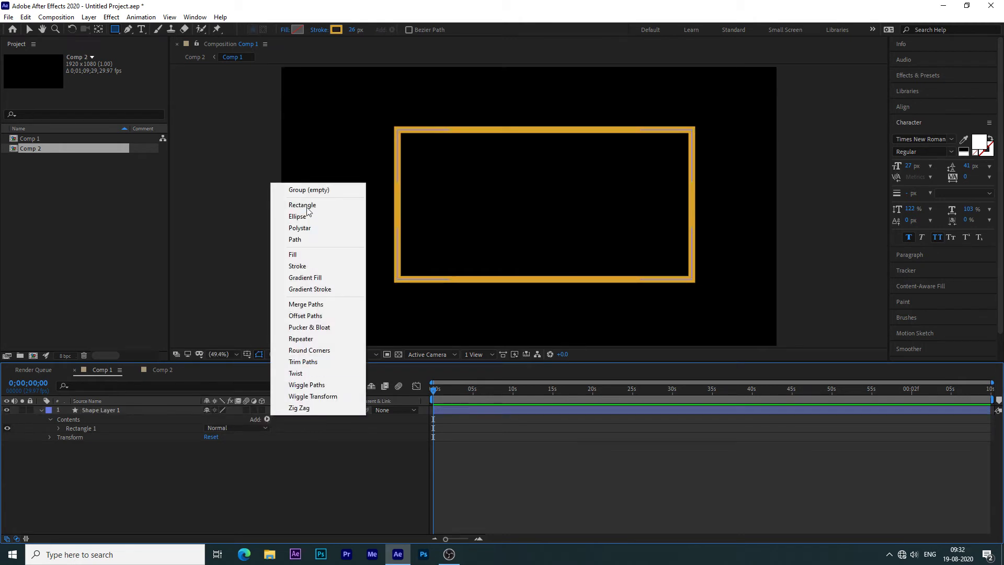
click(314, 365)
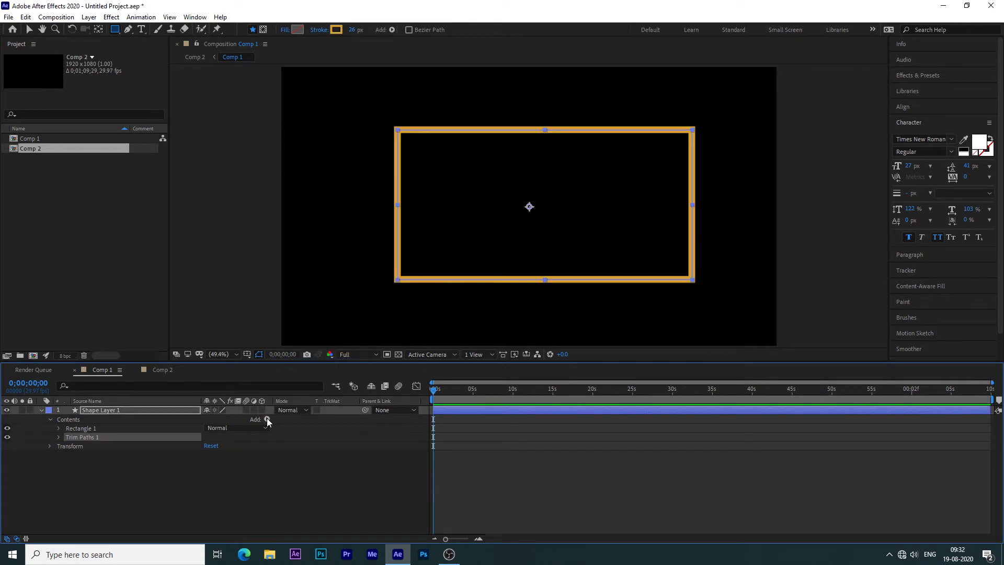
click(58, 437)
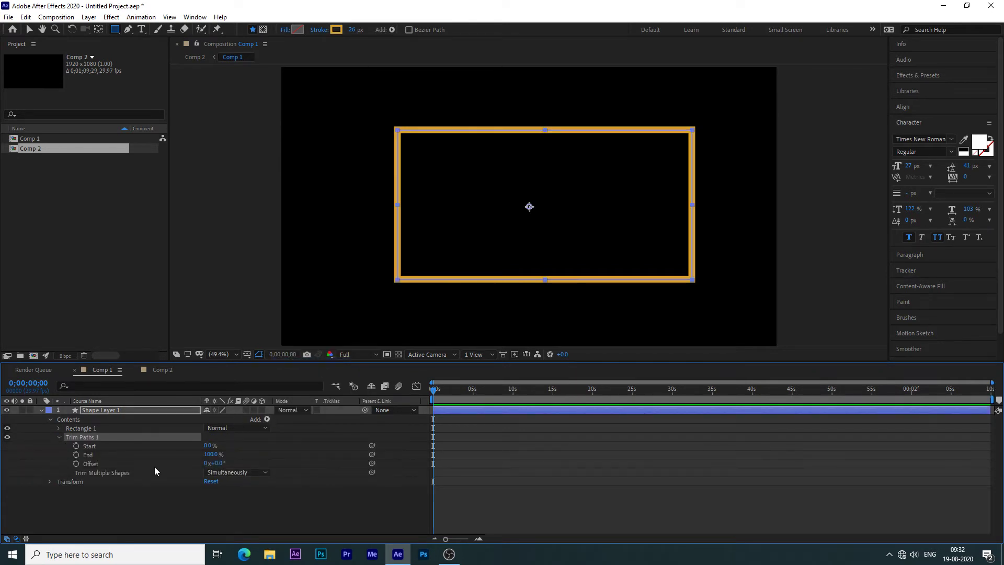
Step: Scrub ahead to about 17 seconds, preview, then return the playhead to the start
mouse_move(433, 388)
mouse_down()
mouse_move(570, 389)
mouse_move(422, 398)
mouse_up()
key(space)
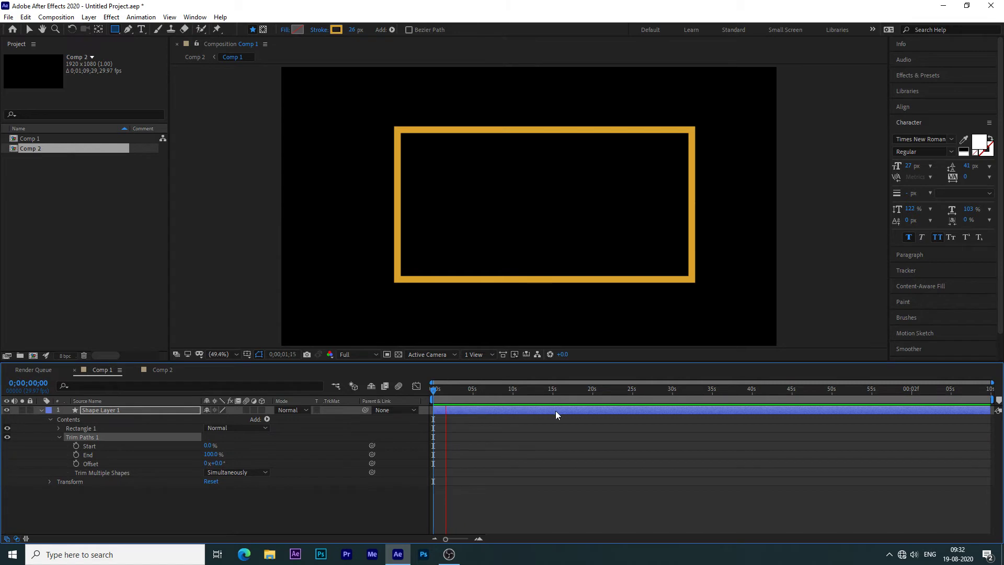
key(space)
drag(453, 391, 422, 394)
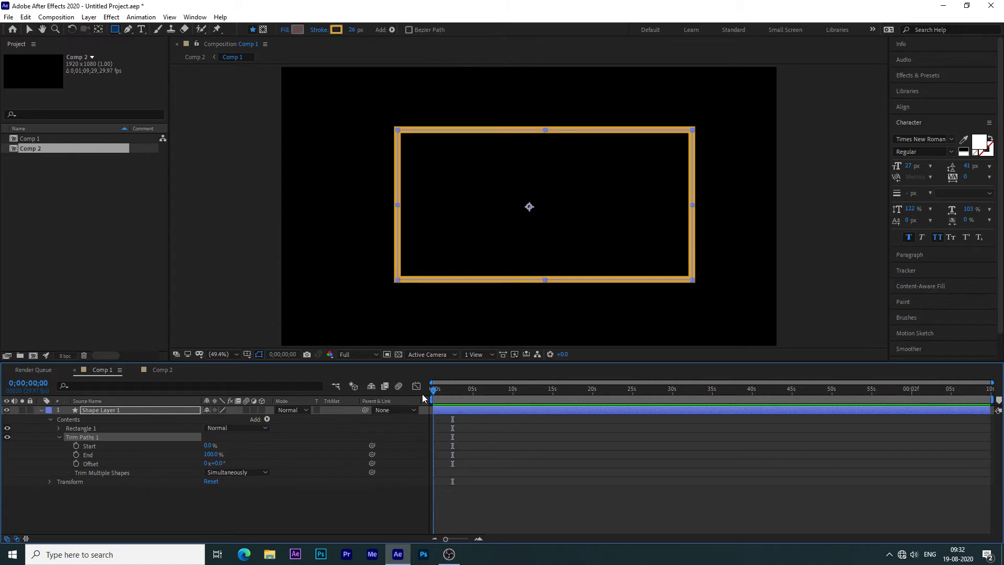
Step: Try a Trim Paths Start keyframe of 100% at 4 seconds, preview it, then undo it
click(77, 446)
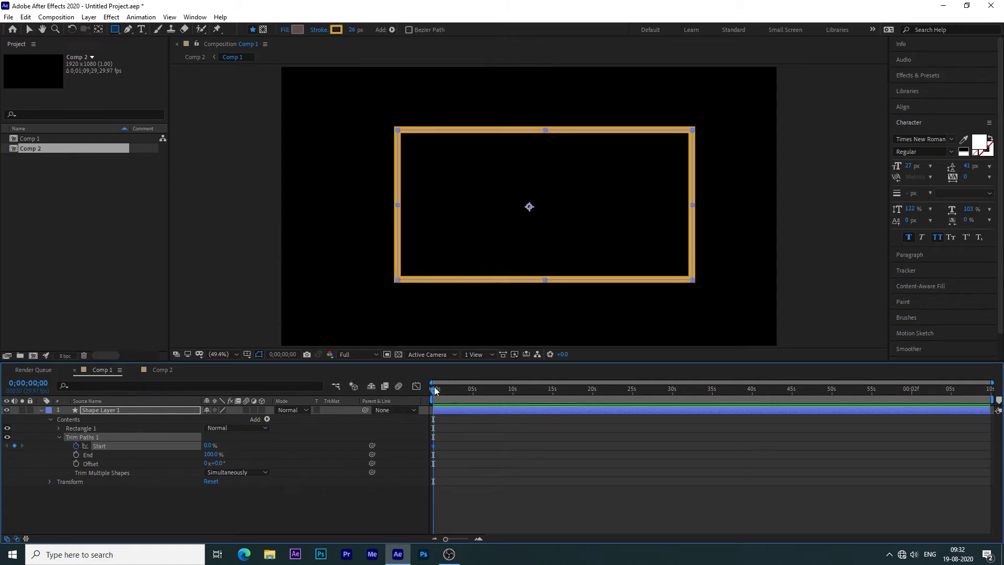
drag(434, 390, 466, 392)
drag(208, 445, 265, 444)
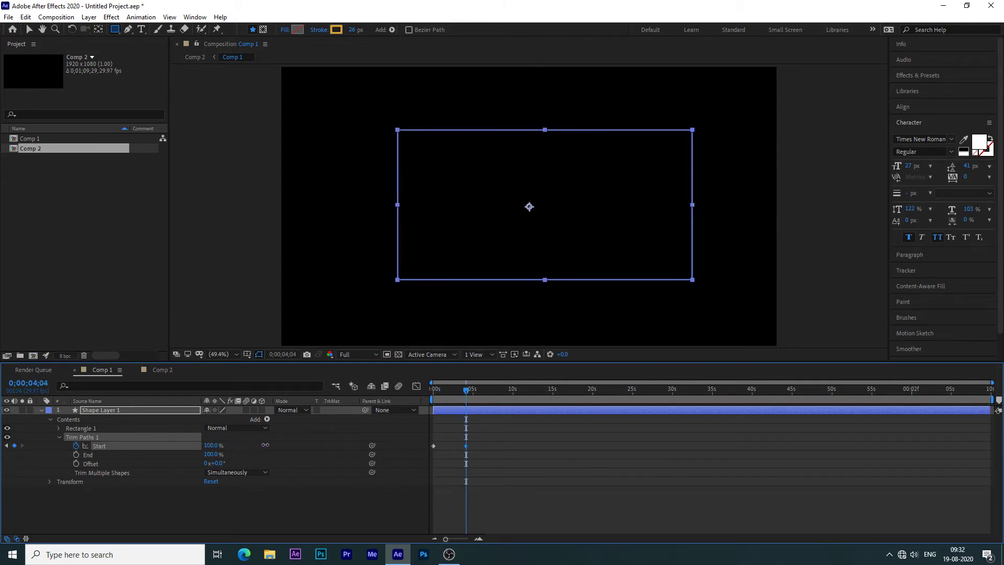
drag(461, 390, 428, 394)
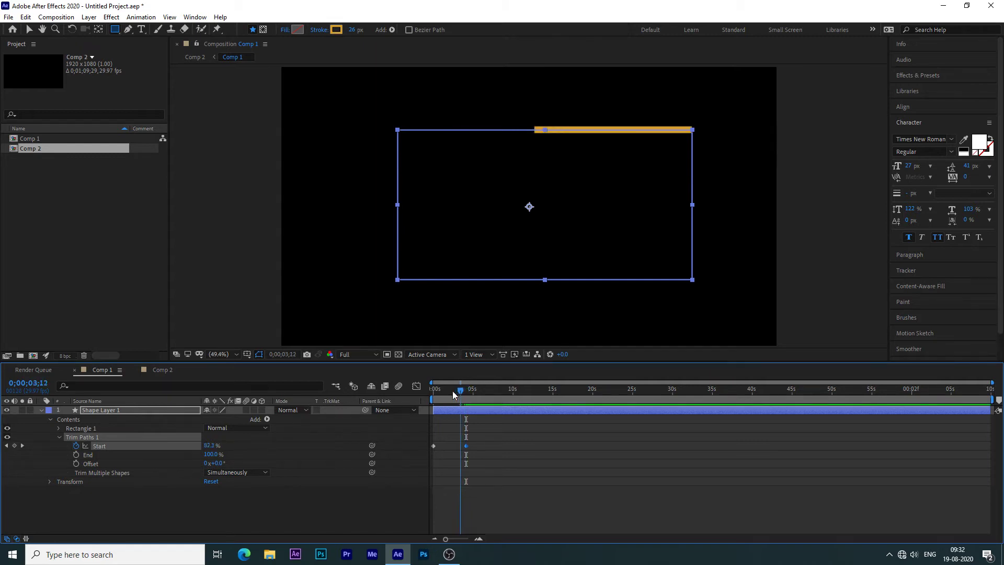
key(space)
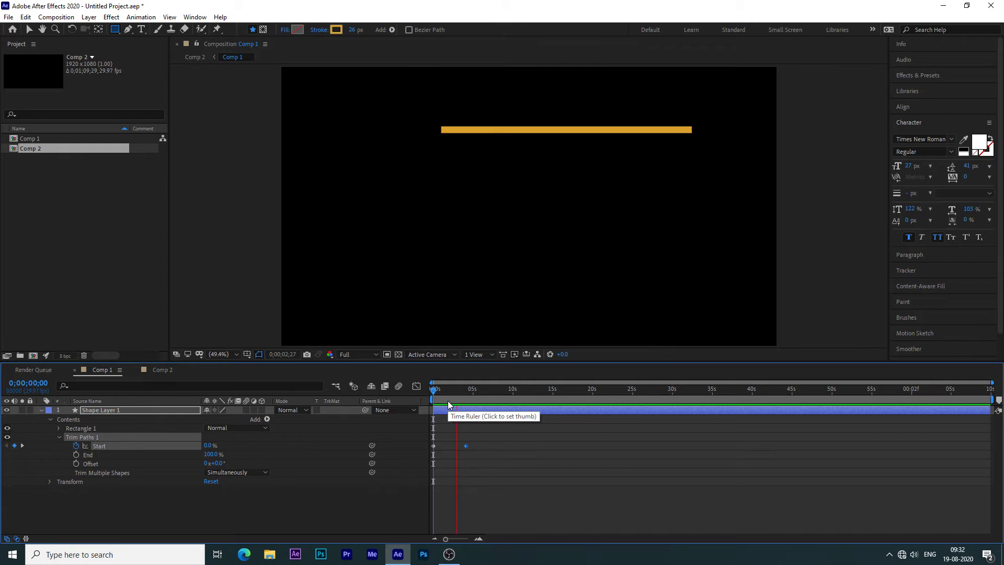
click(463, 410)
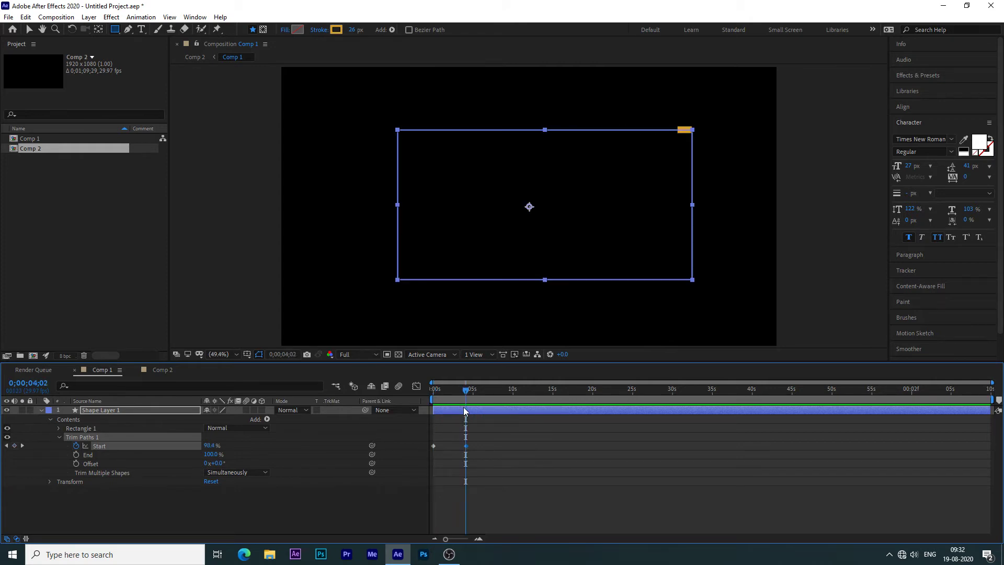
key(ctrl+z)
key(Home)
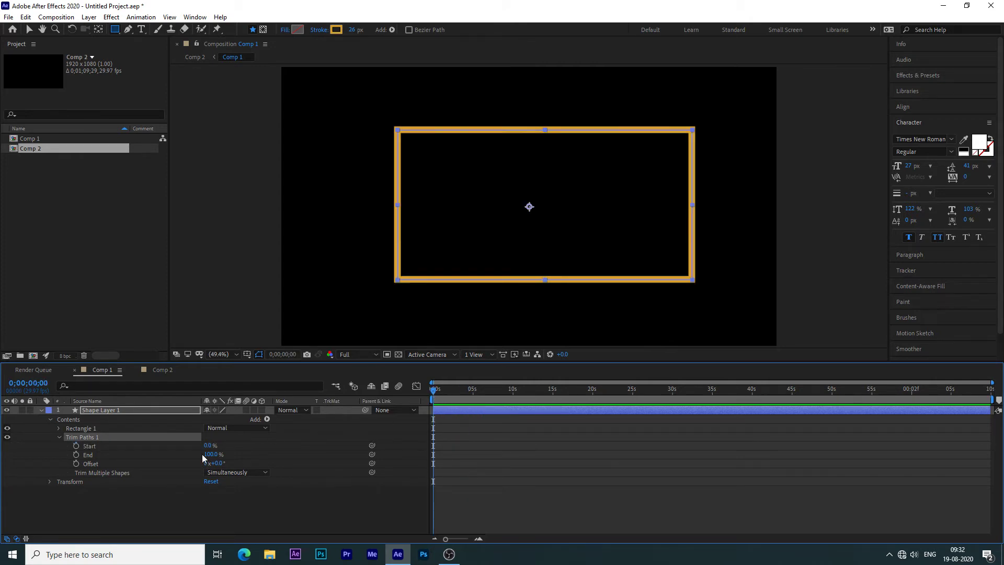
Step: Keyframe Trim Paths Start from 100% at 0 s to 0% at 0;00;01;07
drag(206, 446, 270, 449)
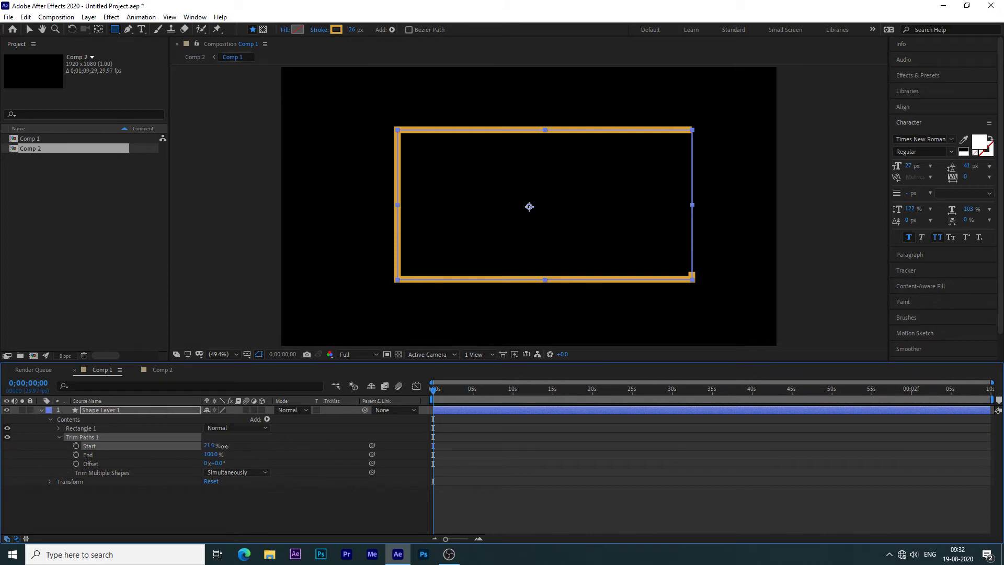
click(77, 446)
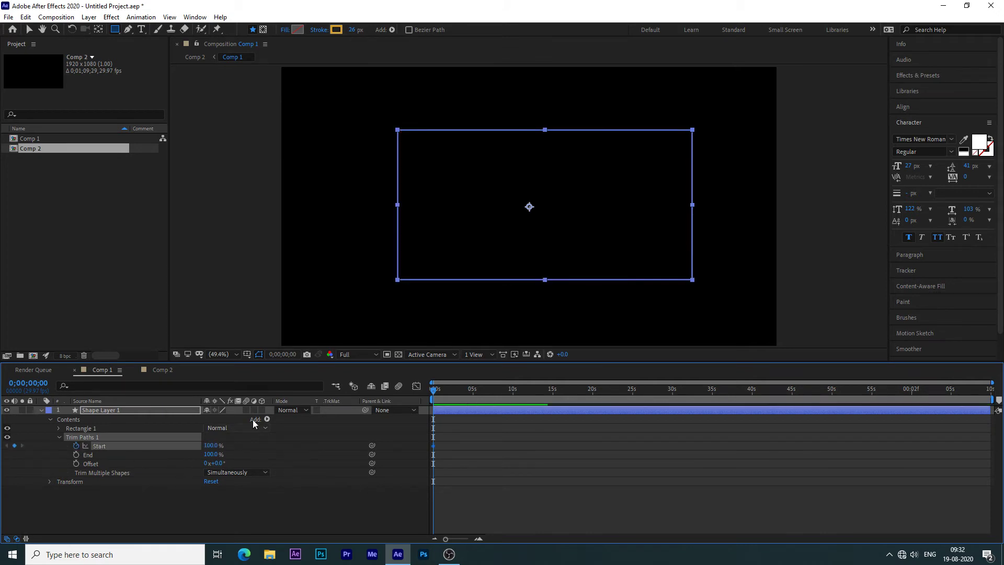
drag(434, 391, 443, 393)
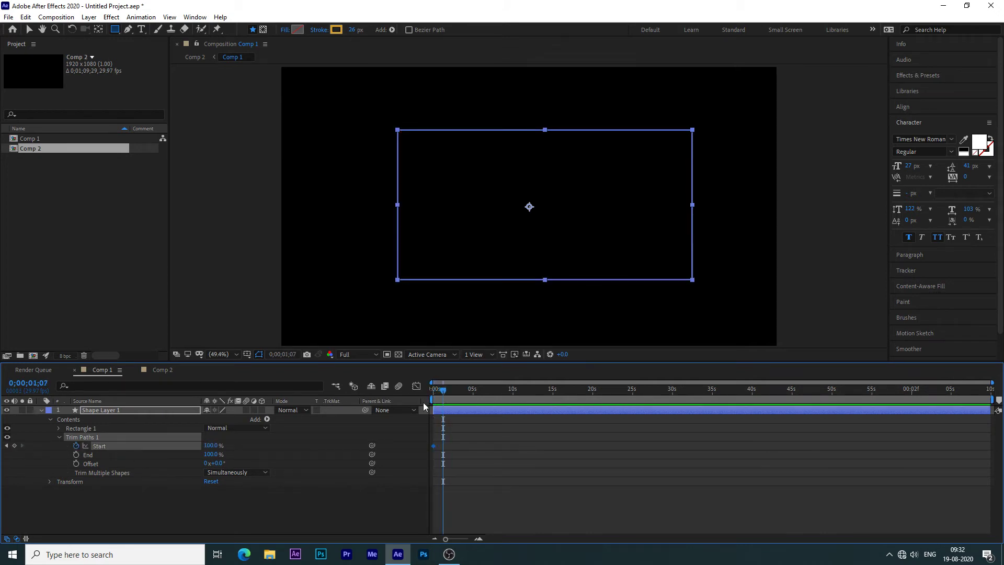
click(211, 446)
text(0)
key(Return)
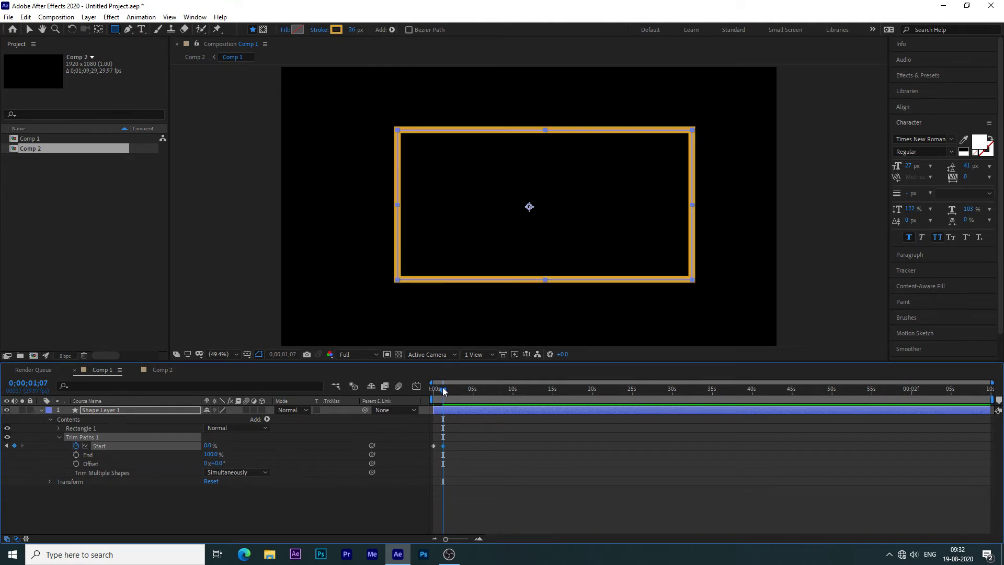
Step: Preview the rectangle outline drawing on, then collapse Shape Layer 1's properties
drag(442, 392, 426, 396)
key(space)
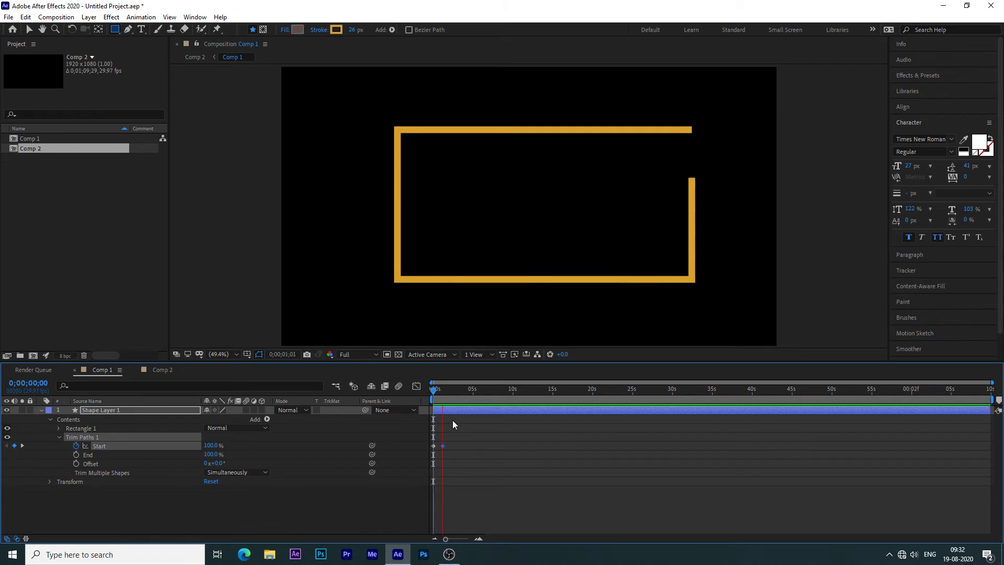
key(space)
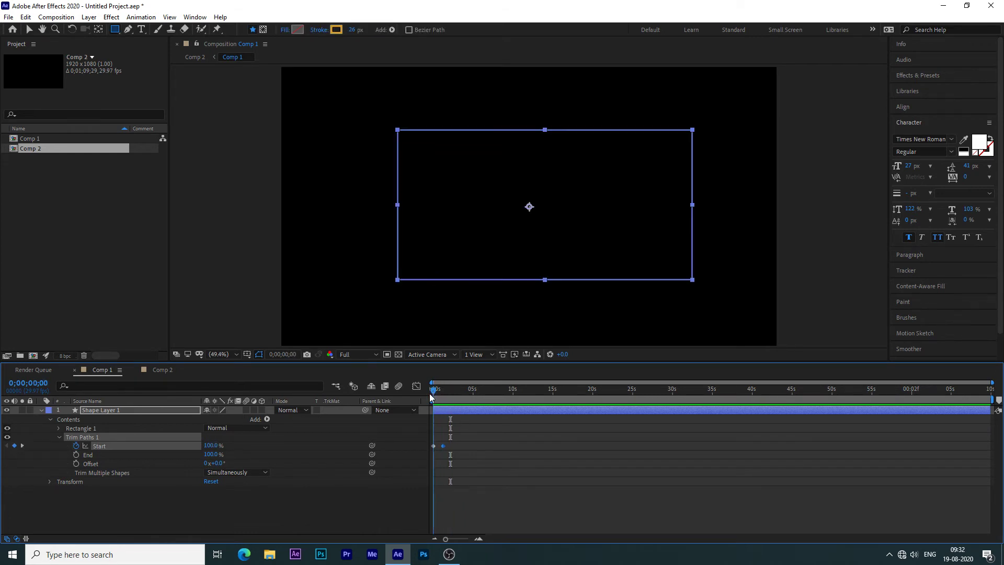
click(42, 410)
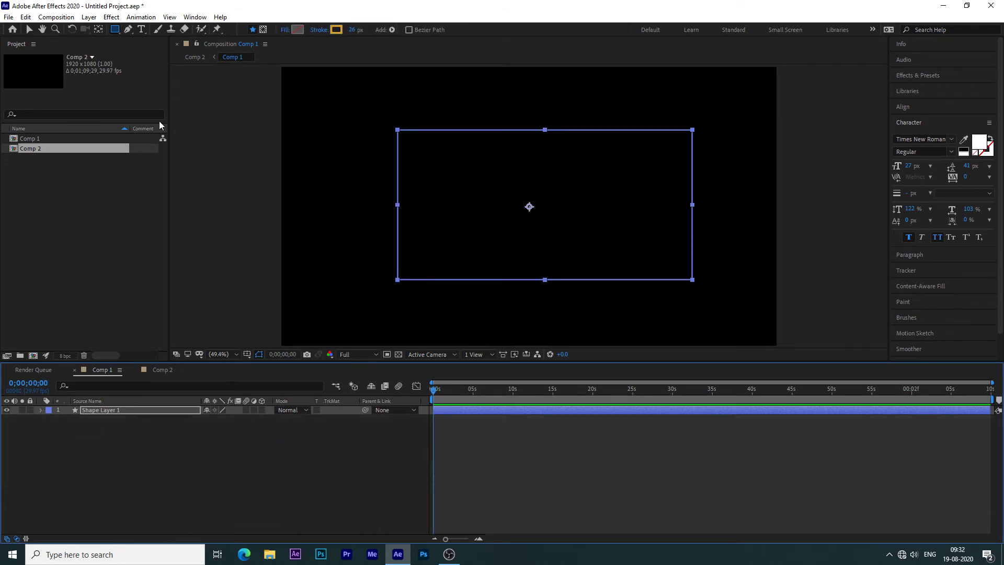
Step: Type a HEY EVERYONE text layer near the comp centre and scale it up with its handle
click(142, 30)
click(486, 195)
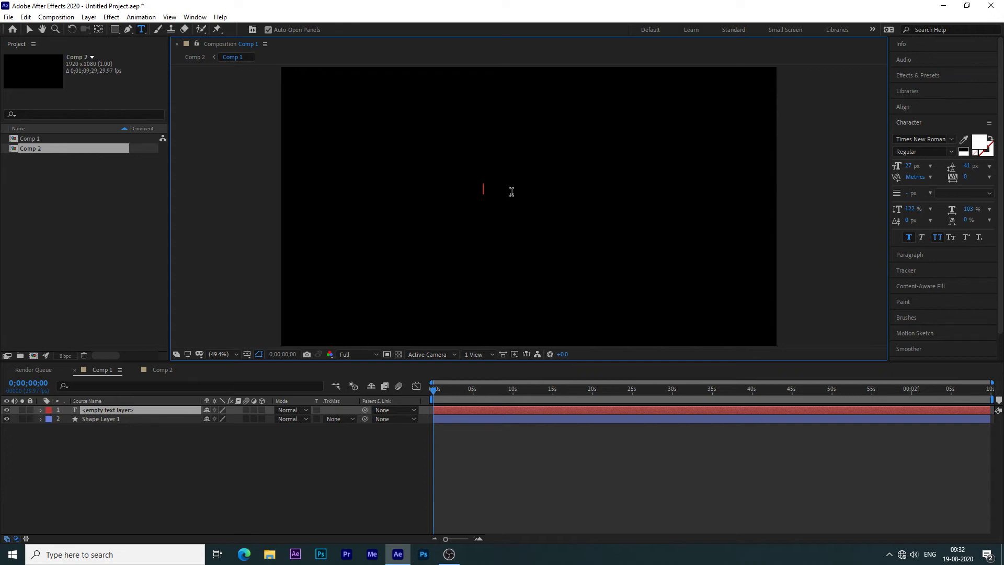
text(Hey)
text( ever)
text(yone)
click(29, 30)
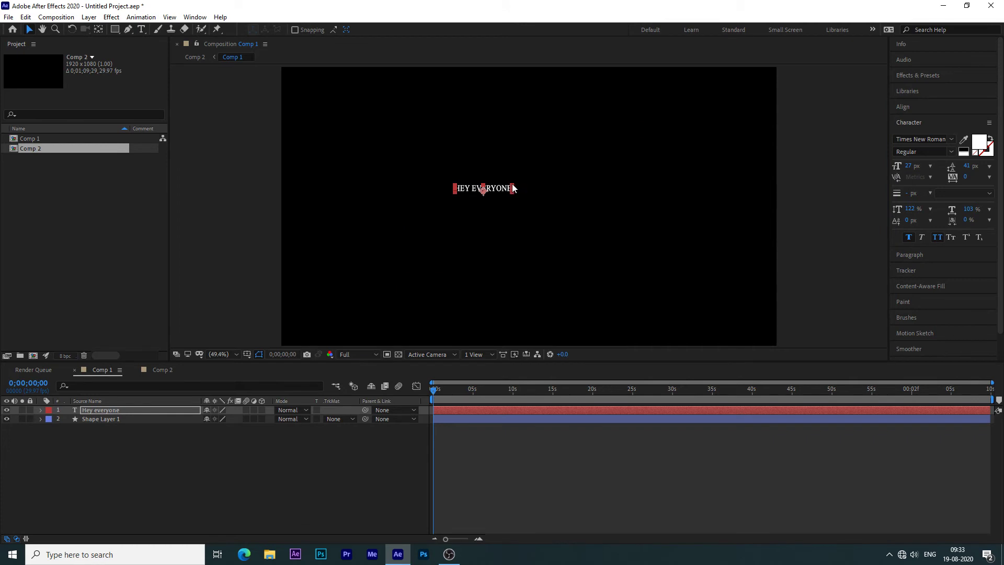
mouse_move(515, 187)
mouse_down()
mouse_move(553, 175)
mouse_move(596, 202)
mouse_up()
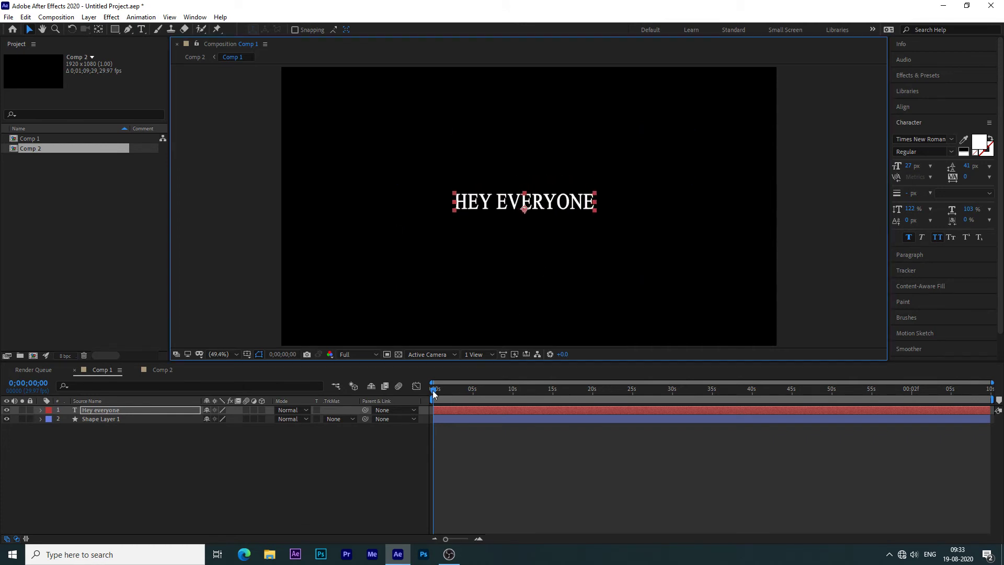
Step: Preview, centre the text inside the orange frame, and raise its font size to 38 px
click(433, 393)
key(space)
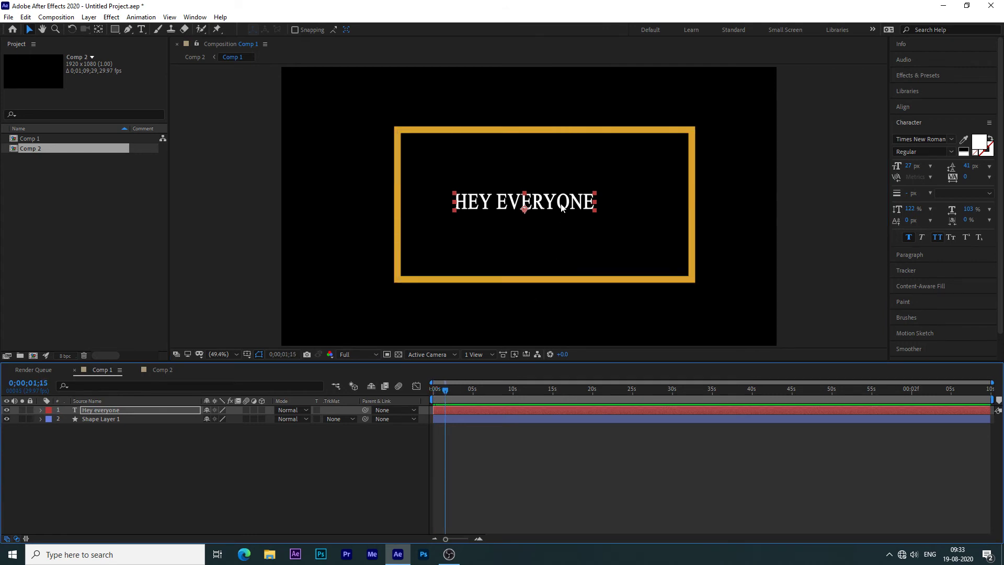
drag(562, 207, 582, 207)
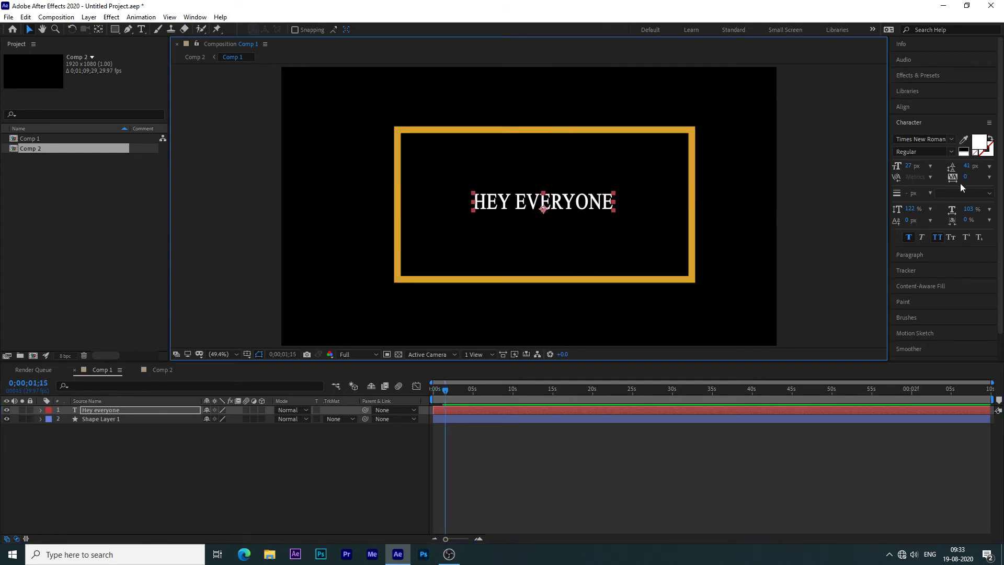
drag(908, 165, 911, 173)
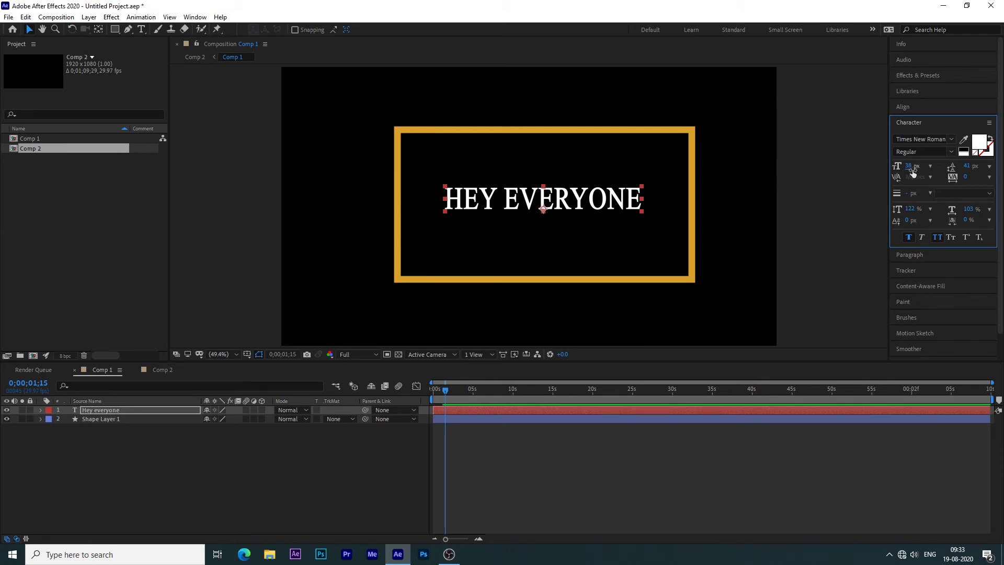
click(107, 410)
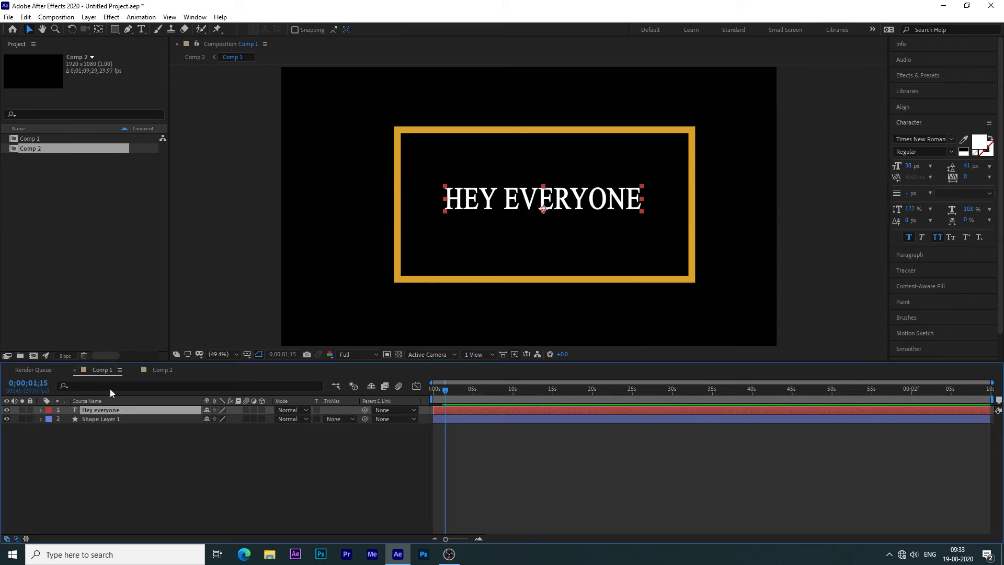
click(141, 30)
Step: Select all the HEY EVERYONE text and change its font to Trebuchet MS
click(465, 199)
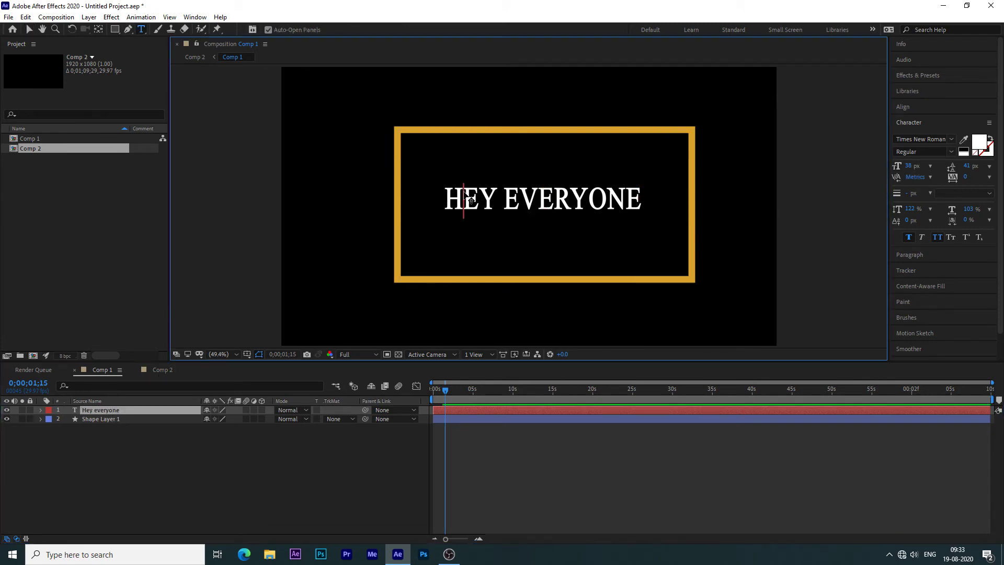
key(ctrl+a)
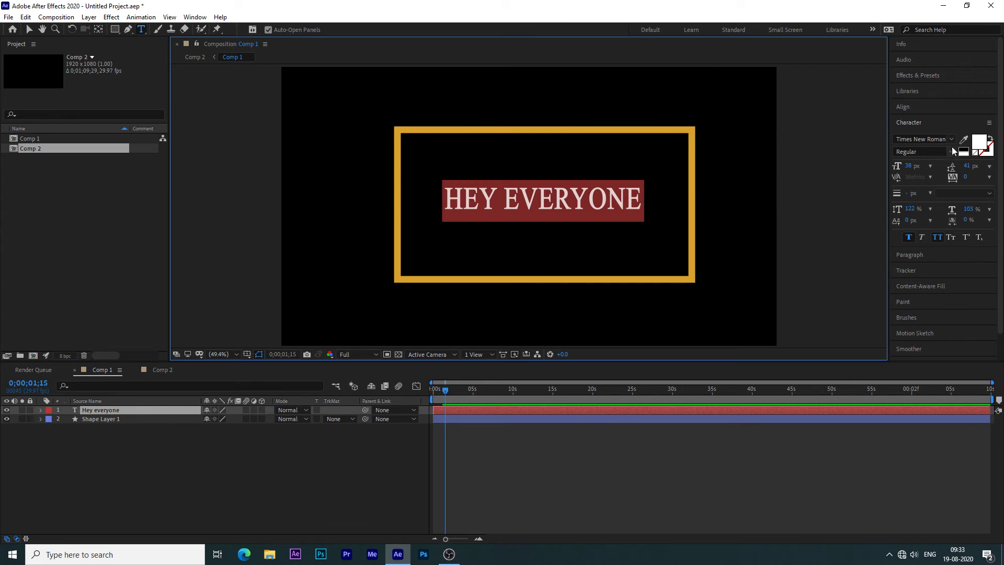
click(943, 139)
key(Down)
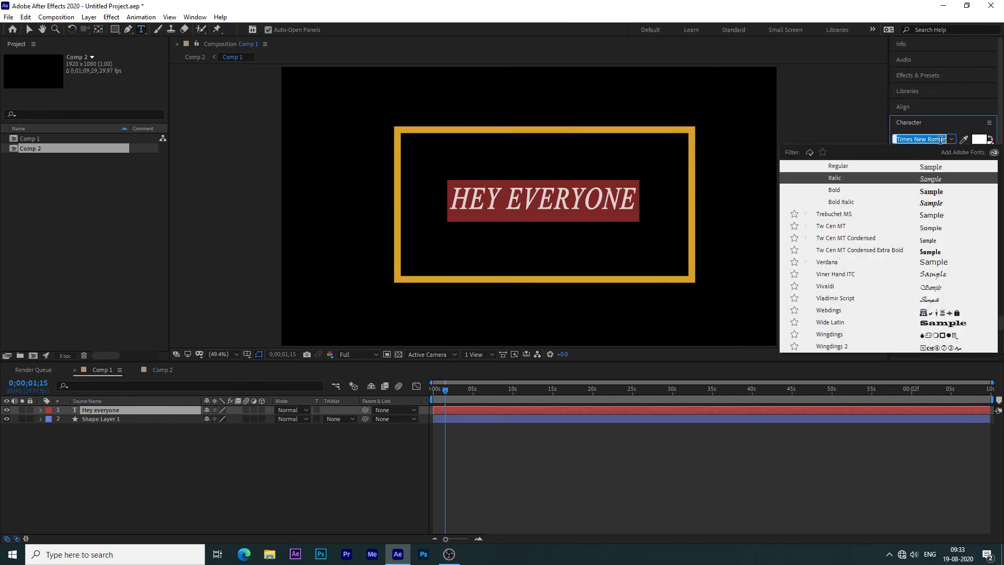
key(Down)
key(Down)
key(Down)
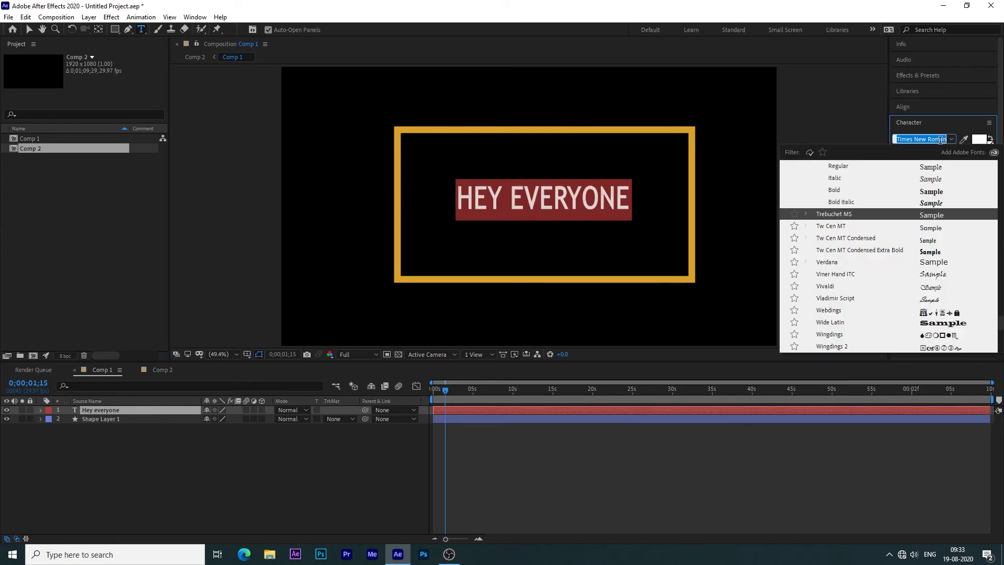
click(633, 203)
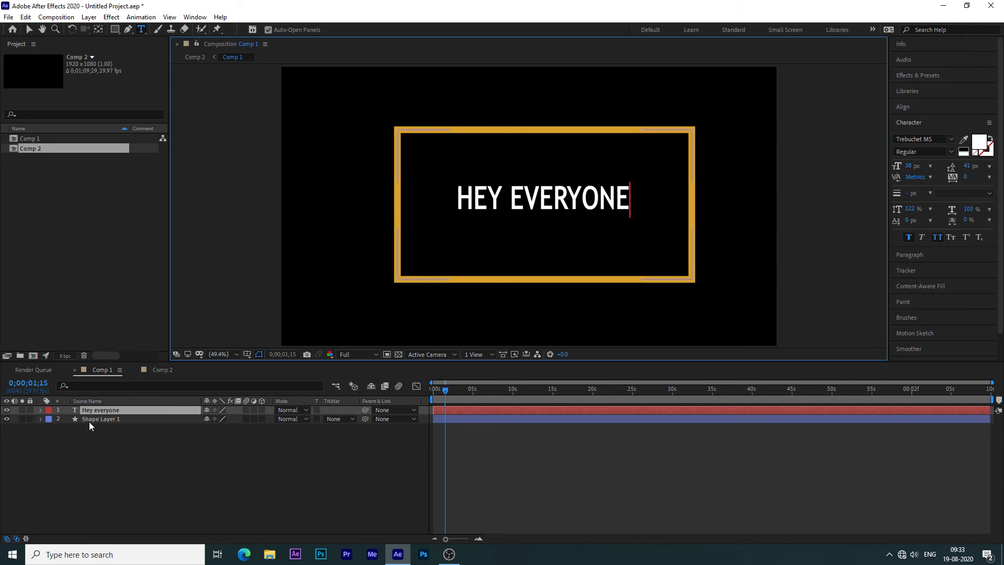
Step: Preview the outline draw-on from the start, then select the text layer
click(98, 419)
click(30, 31)
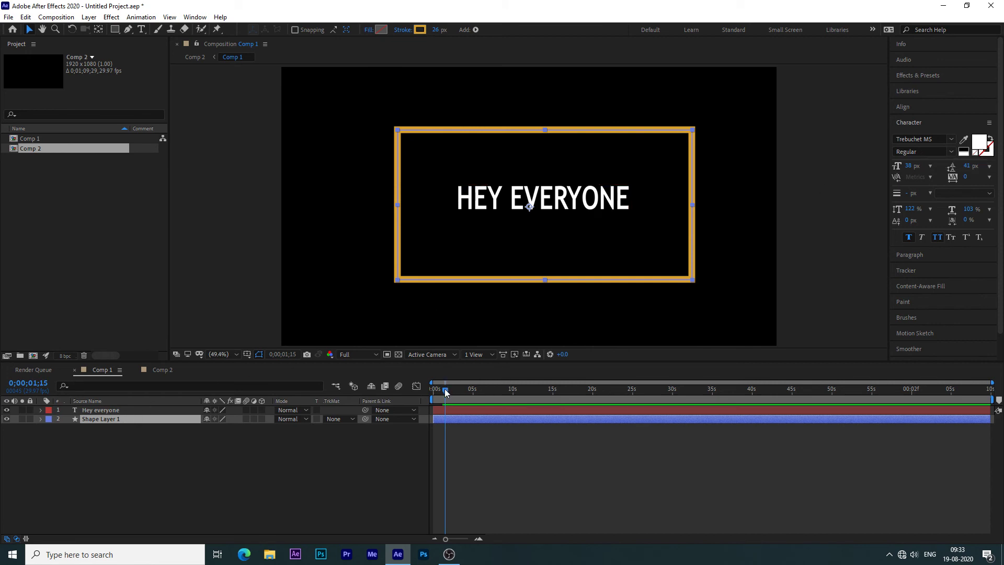
drag(446, 391, 432, 396)
key(space)
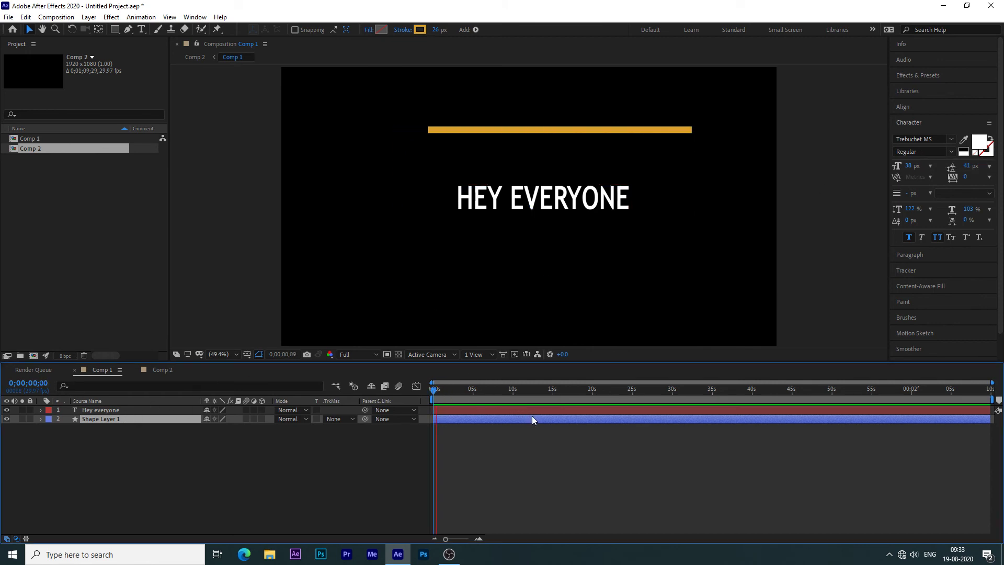
key(space)
click(119, 411)
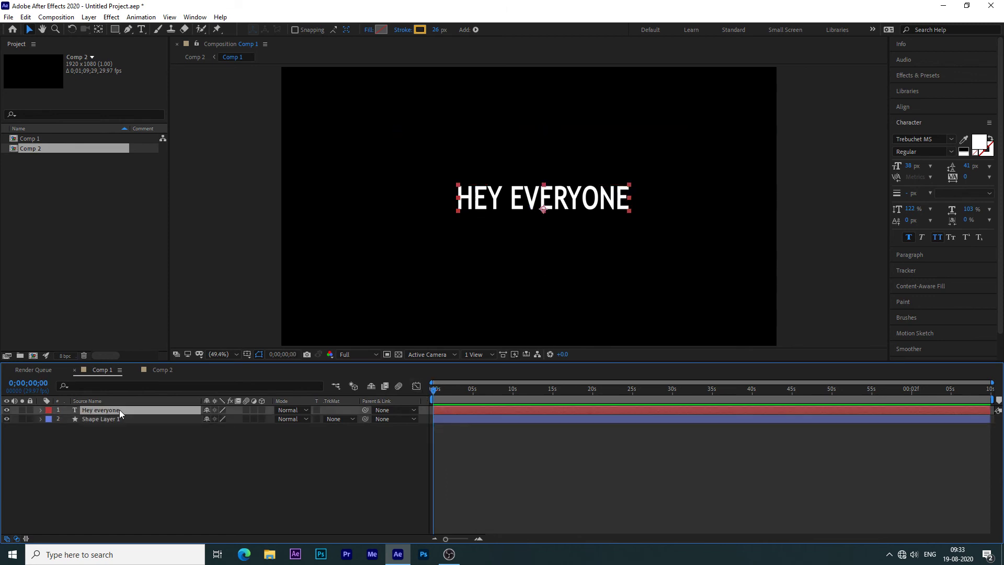
Step: Reveal the text layer's Opacity and set it to 0% at the start
key(t)
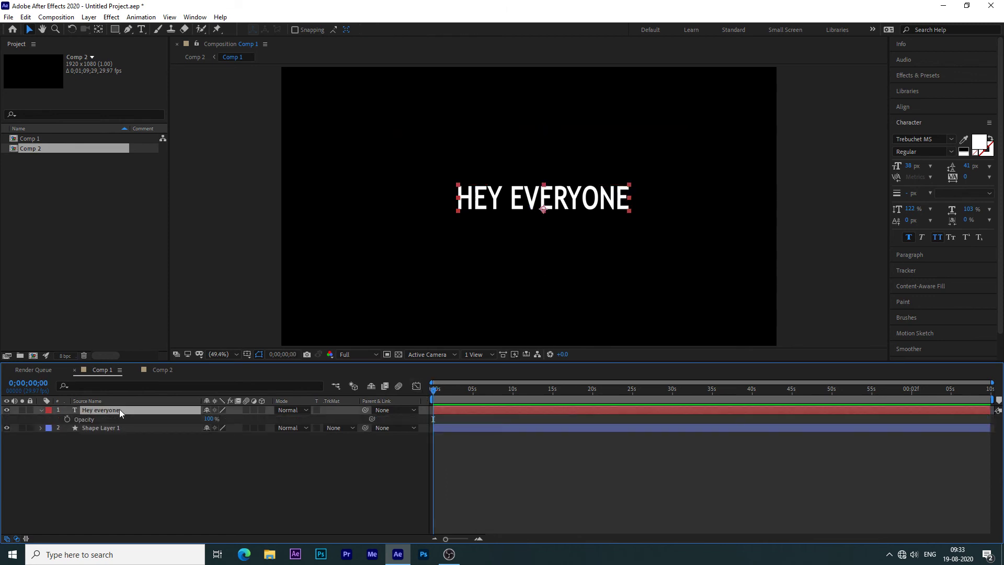
click(209, 418)
text(0)
key(Return)
drag(436, 390, 447, 390)
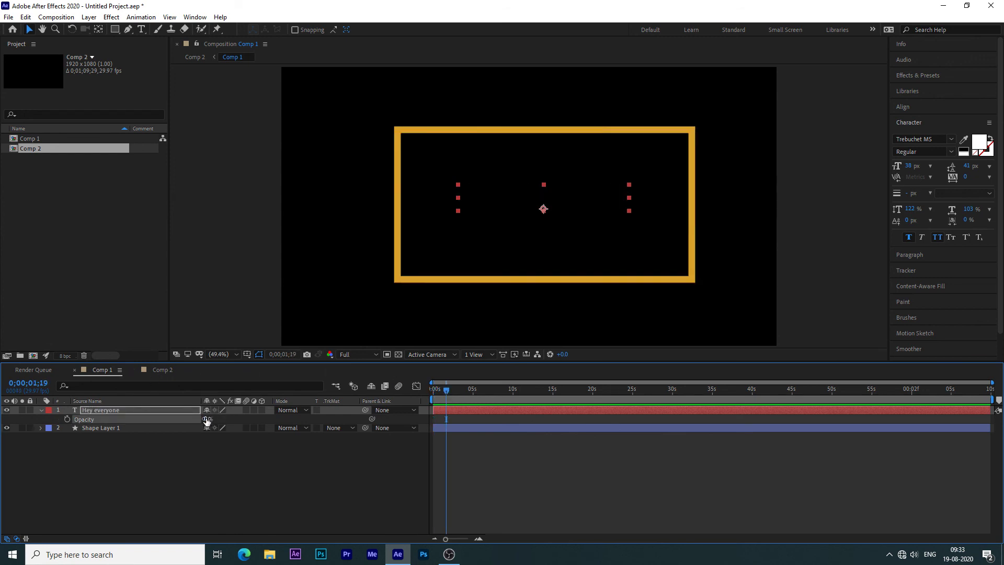
drag(440, 393, 324, 393)
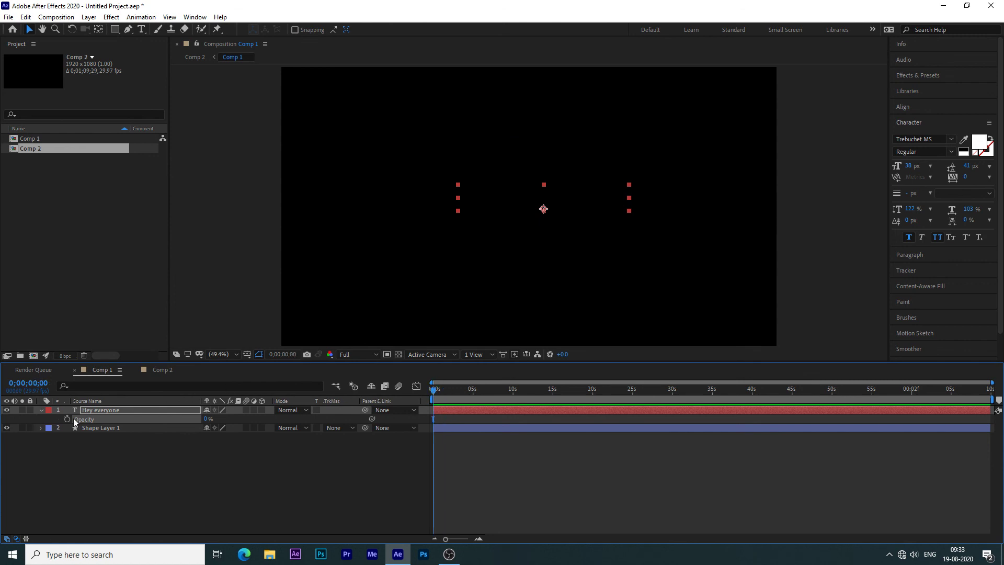
Step: Set Opacity to 100% about one second in, then preview the fade-in
drag(436, 387, 444, 392)
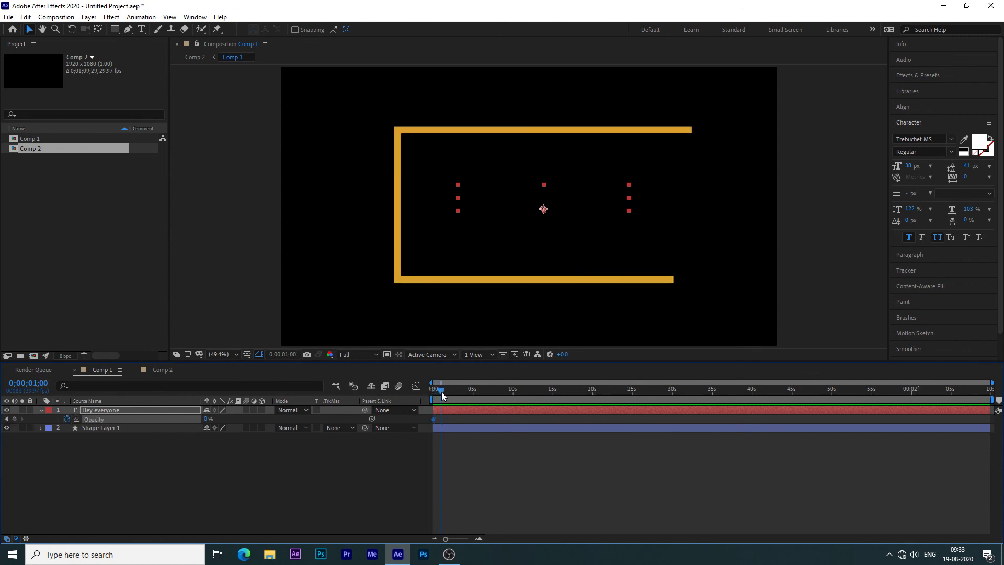
click(209, 418)
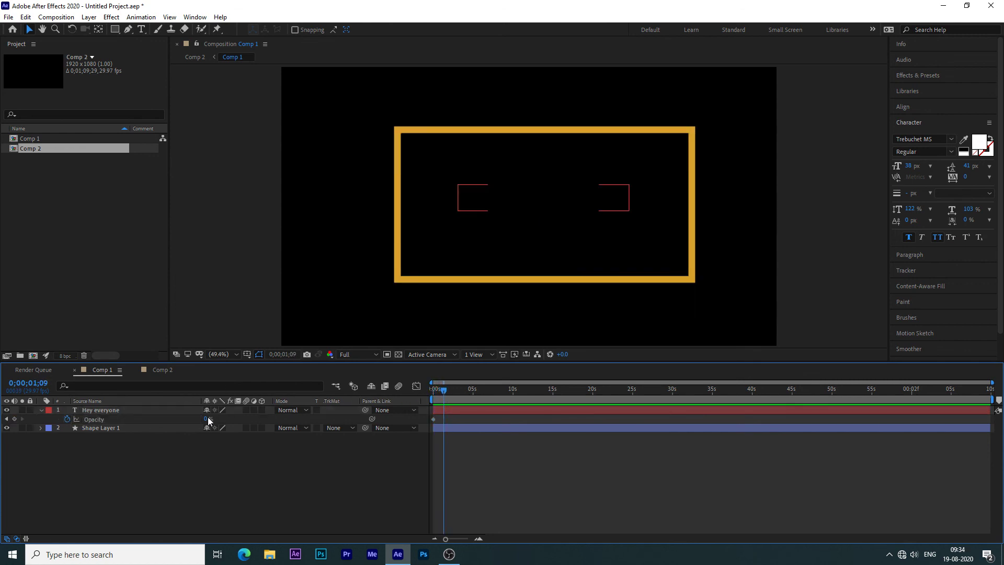
text(100)
key(Return)
drag(443, 391, 428, 395)
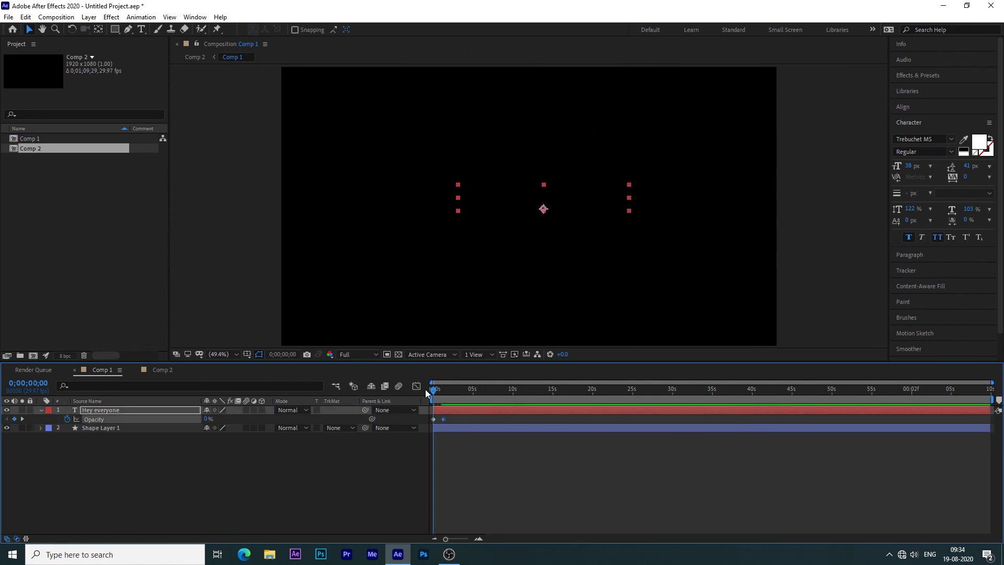
key(space)
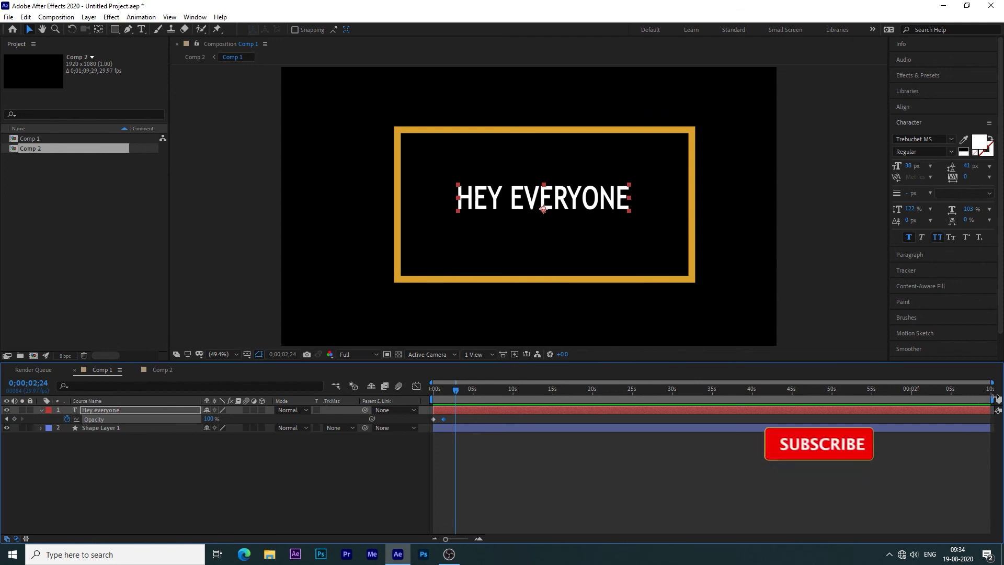
Step: Pull the work-area end back to about 0;00;02;24 and jump to frame 0
drag(992, 399, 455, 400)
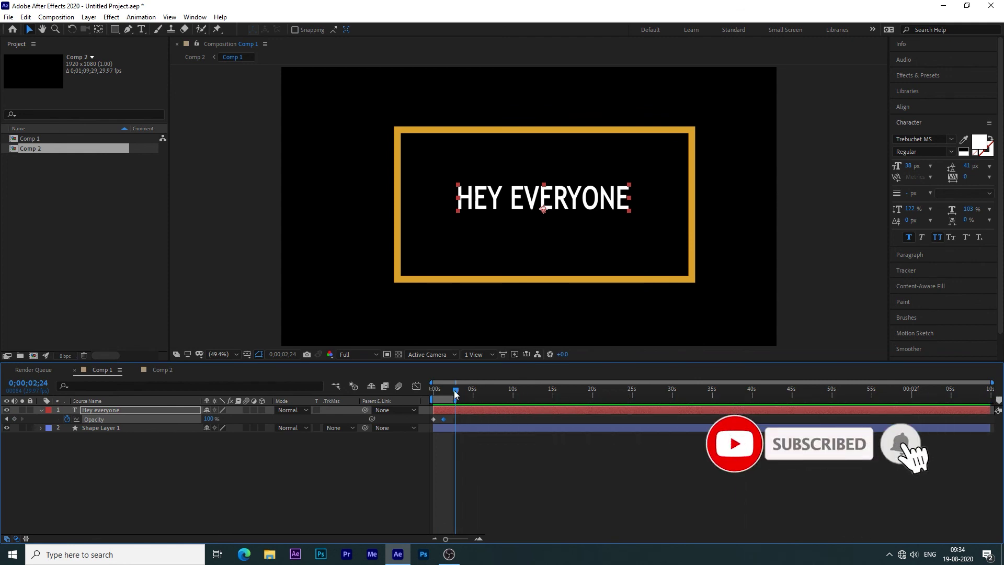
key(space)
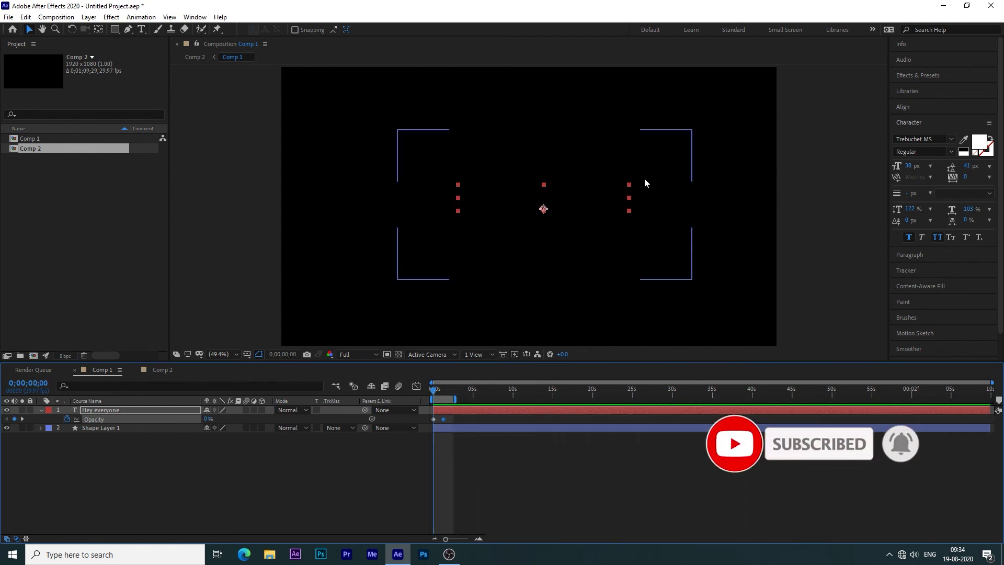